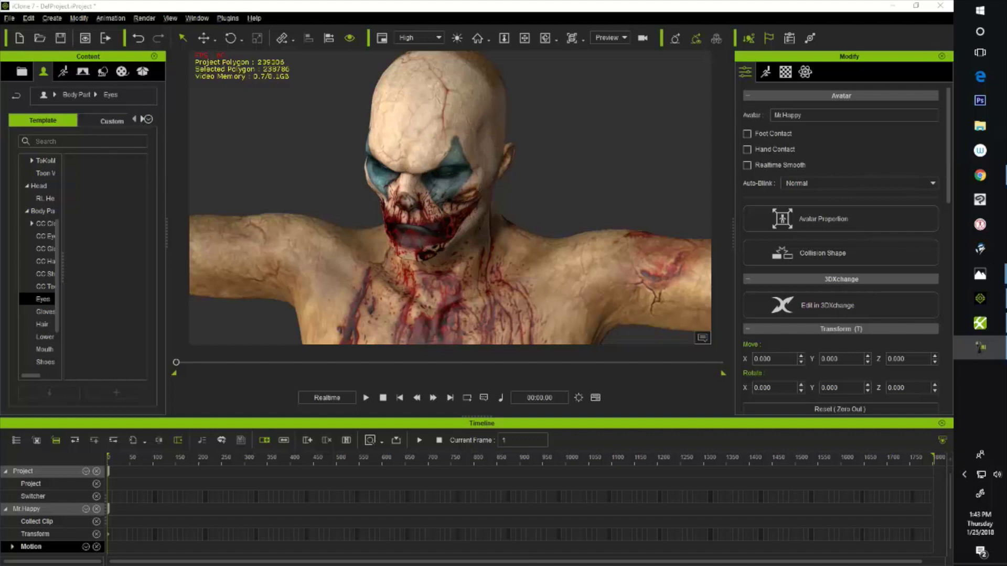
Launch Faceware Realtime for iClone and place its webcam tracking window over the left of the viewport
left_click(980, 323)
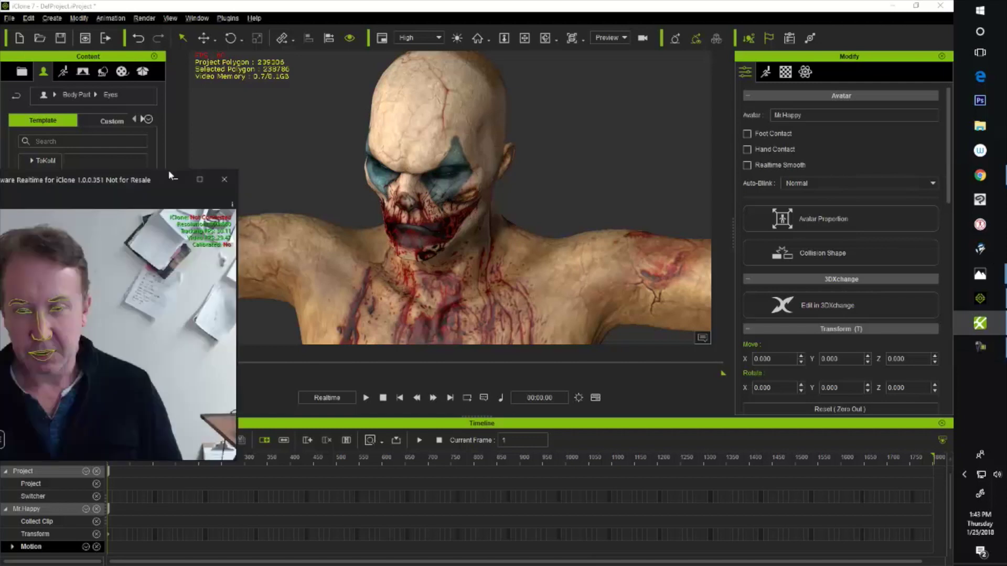
left_click_drag(84, 171, 278, 77)
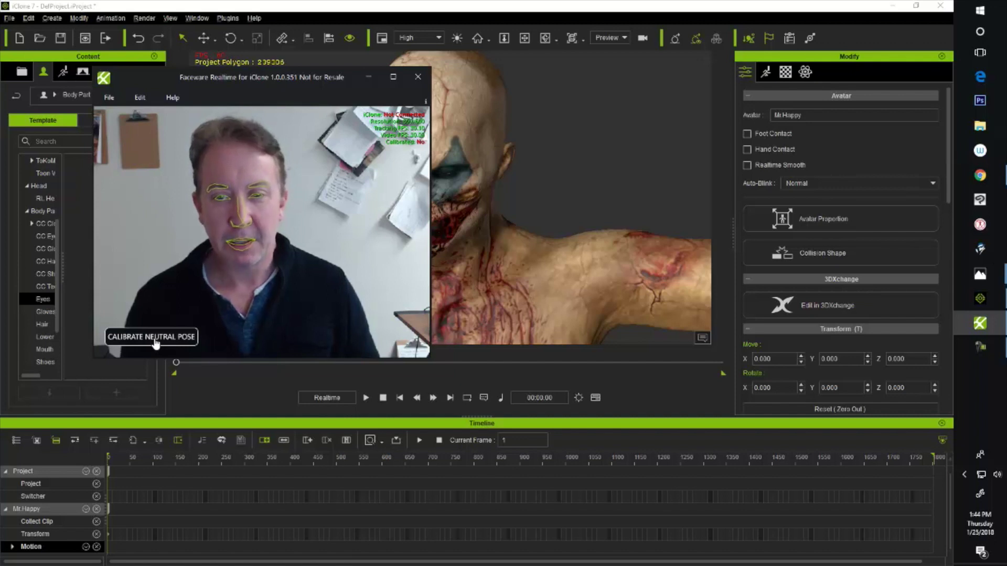
Hold a neutral expression and run Calibrate Neutral Pose in Faceware Realtime
left_click(156, 339)
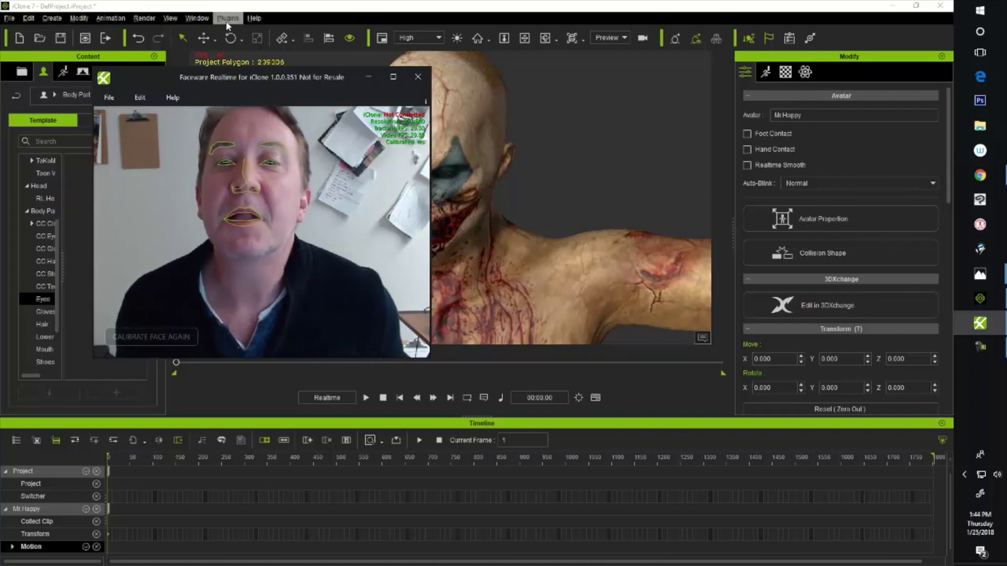
Open Plugins > Facial Mocap for Faceware > Facial Mocap, move it right, and enable Record Audio for Viseme Track
left_click(228, 26)
left_click(227, 20)
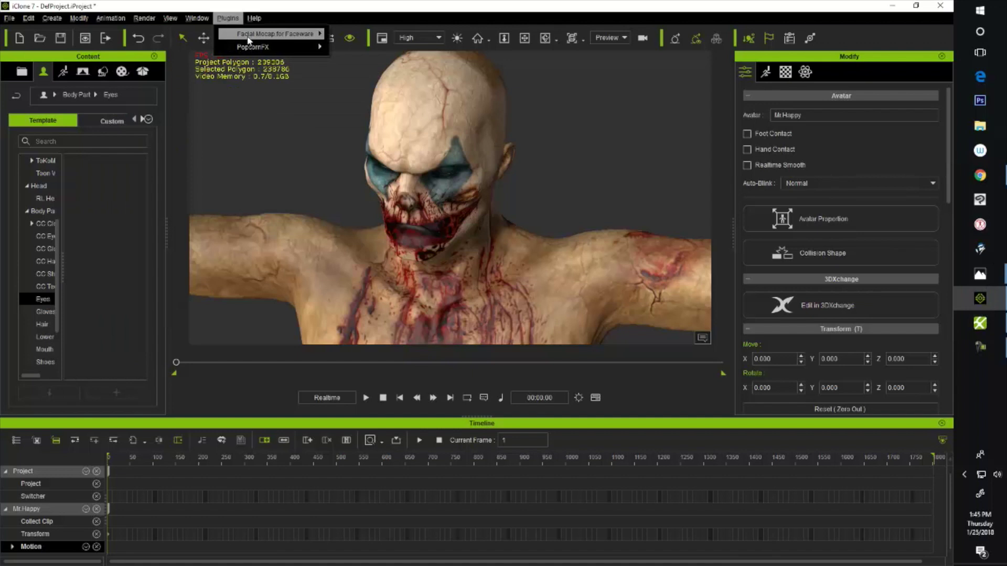
mouse_move(249, 37)
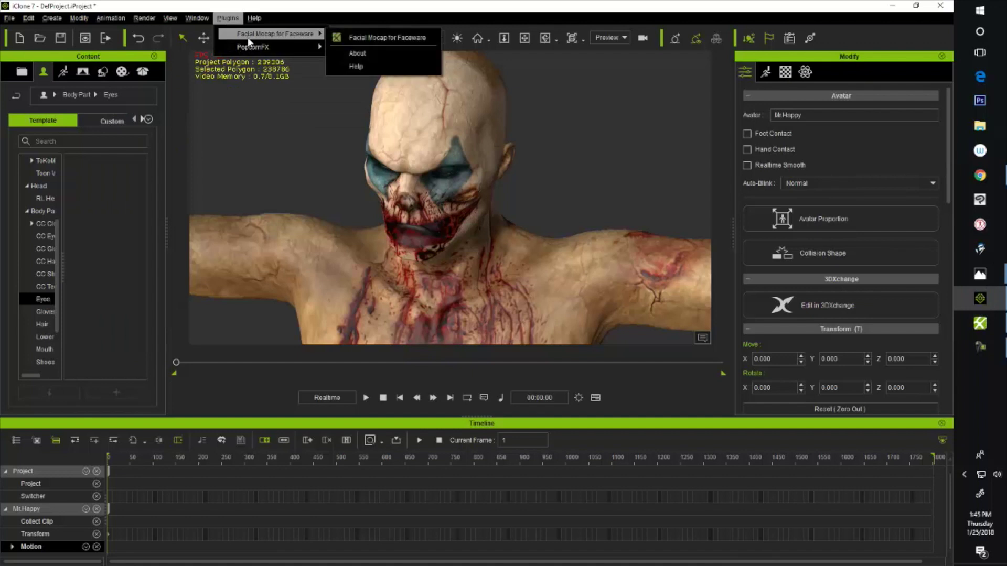
left_click(360, 38)
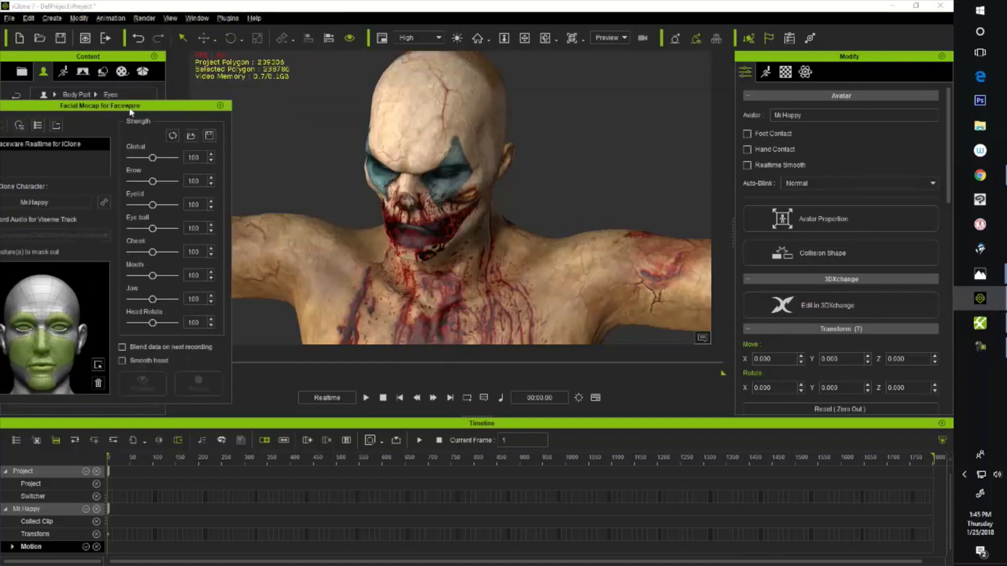
left_click_drag(131, 108, 772, 96)
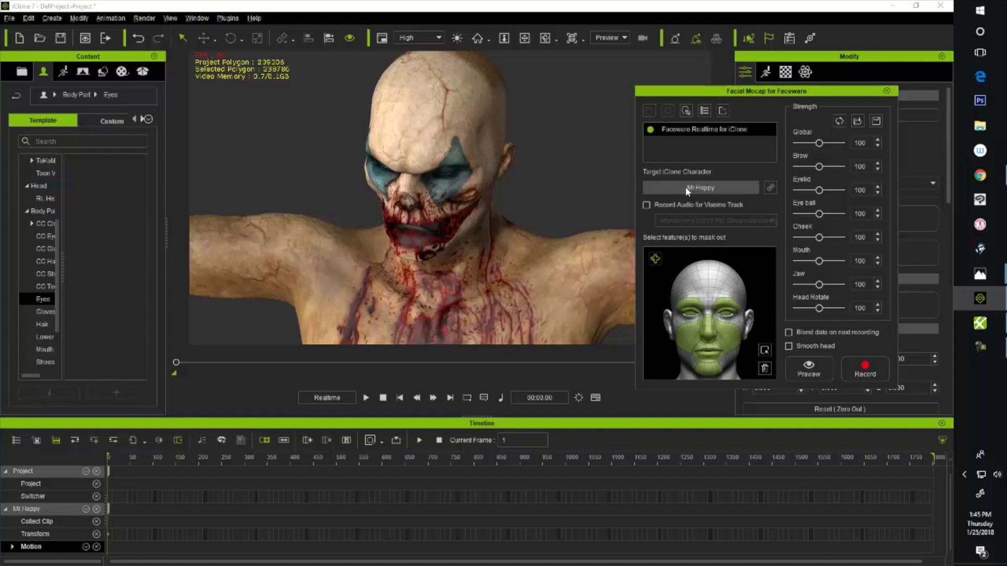
left_click(646, 205)
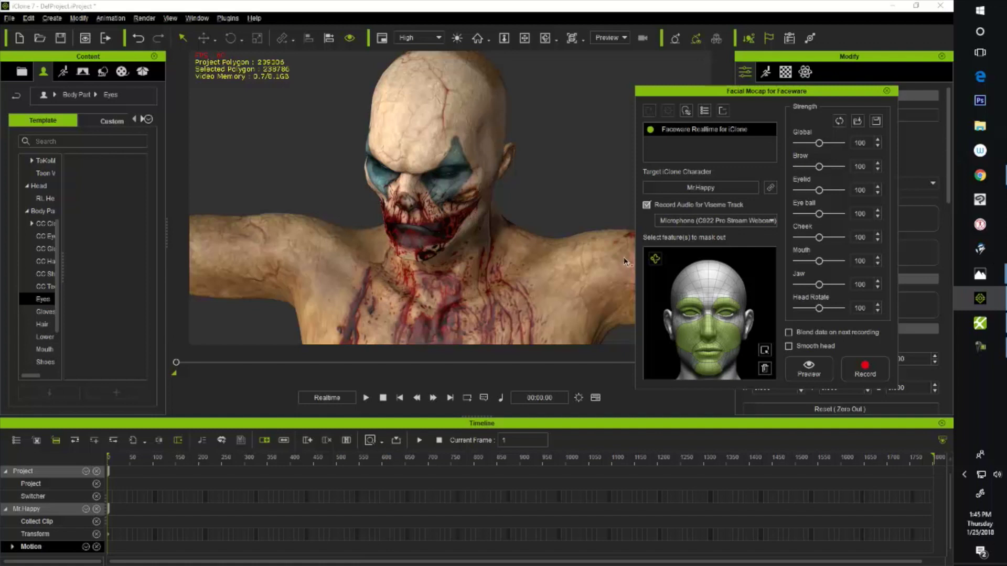
left_click(808, 368)
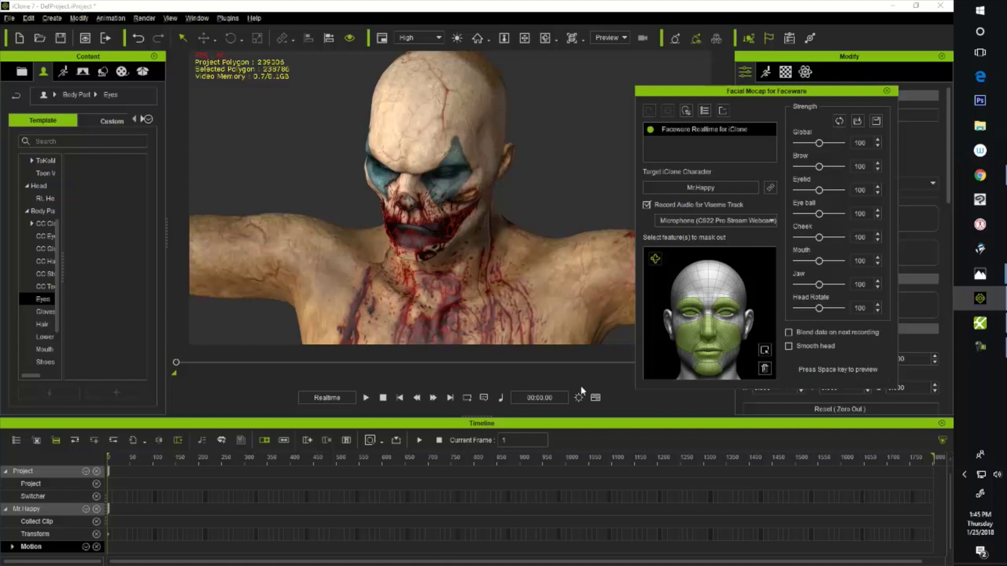
key("space")
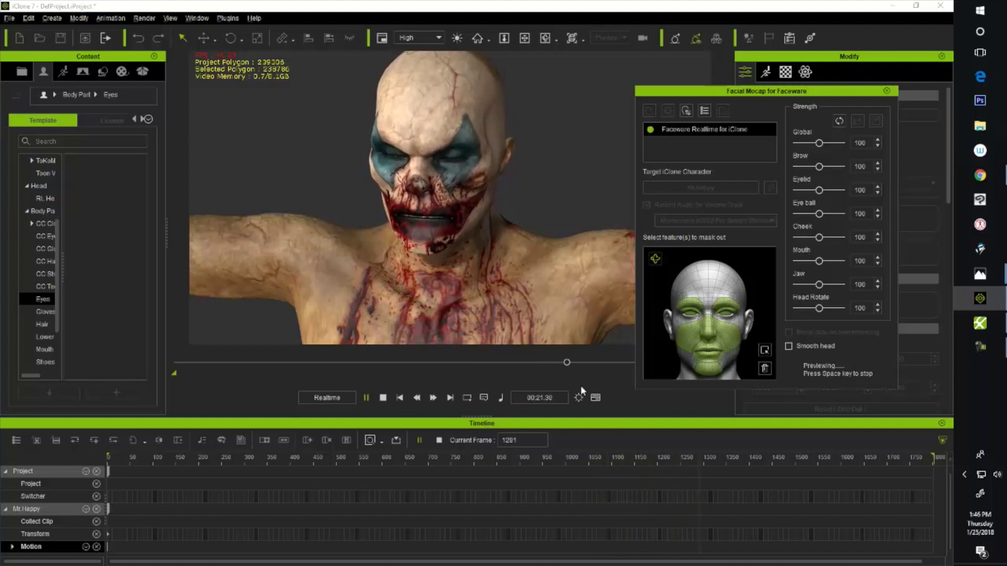
key("space")
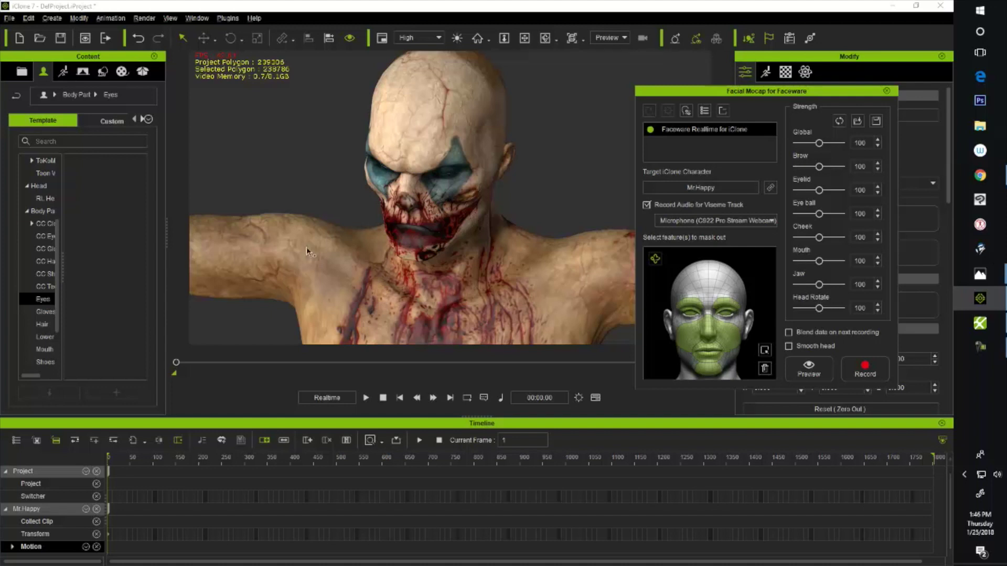
left_click(864, 371)
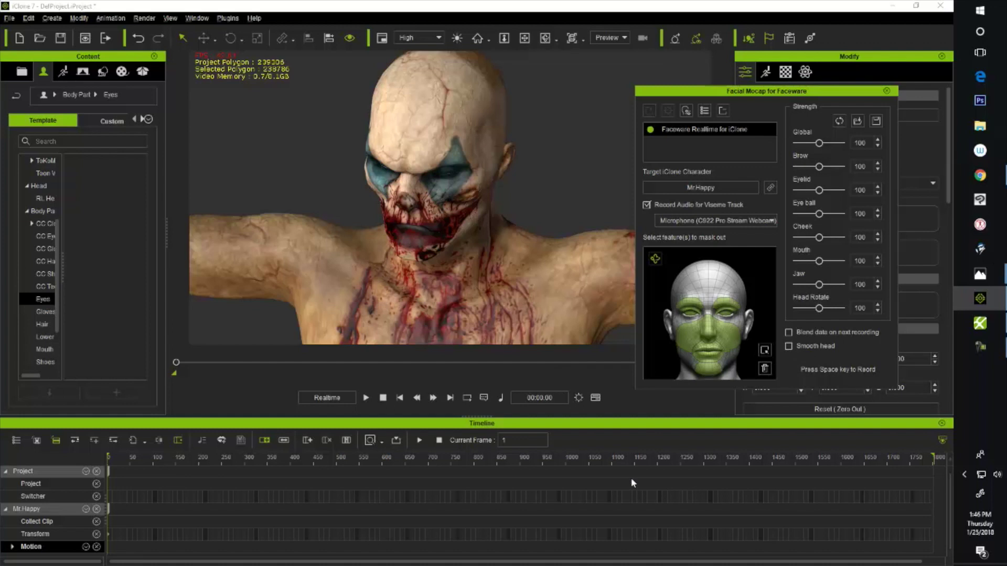
Record a facial mocap take with voice audio up to frame 754, then move the mocap panel aside
key("space")
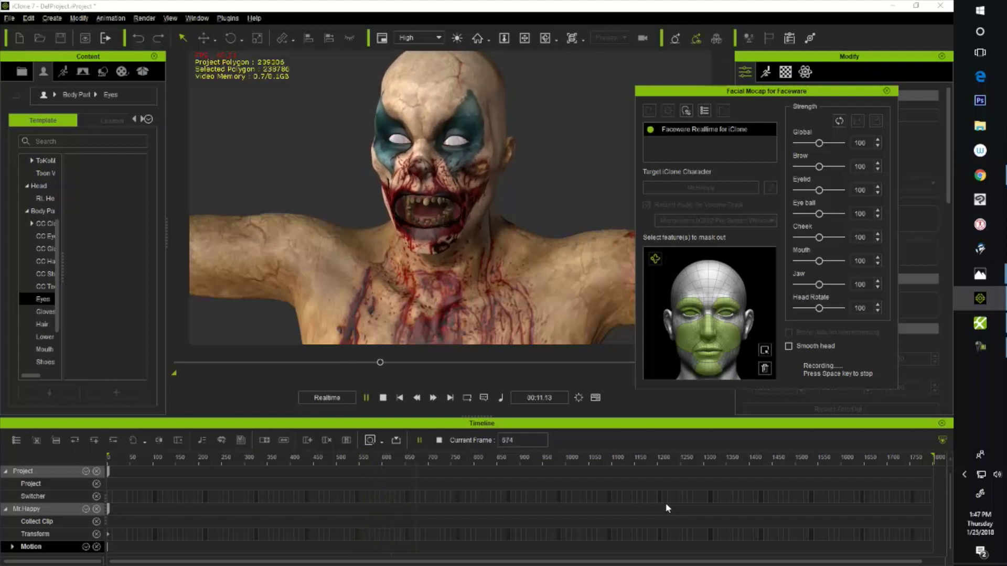
key("space")
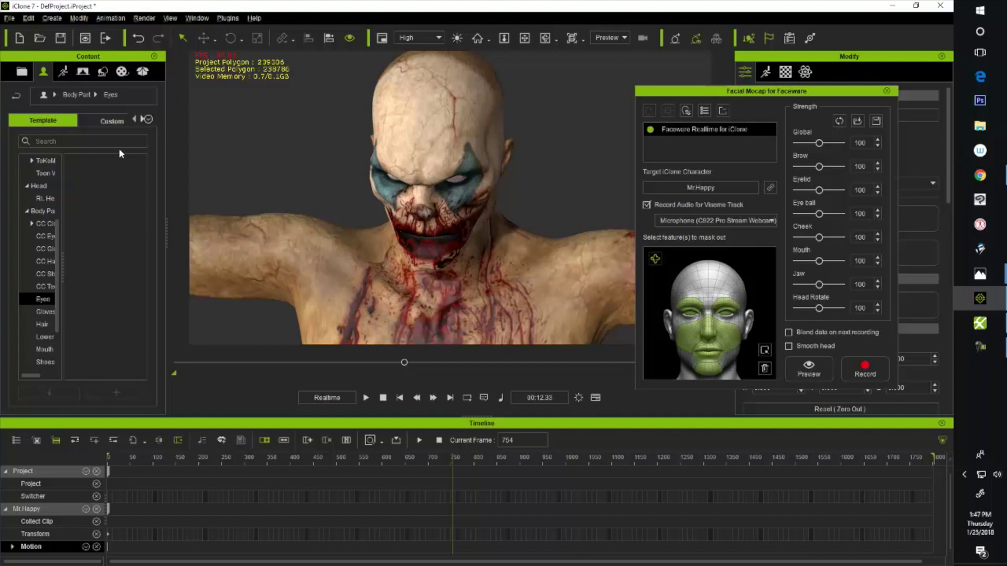
left_click(806, 96)
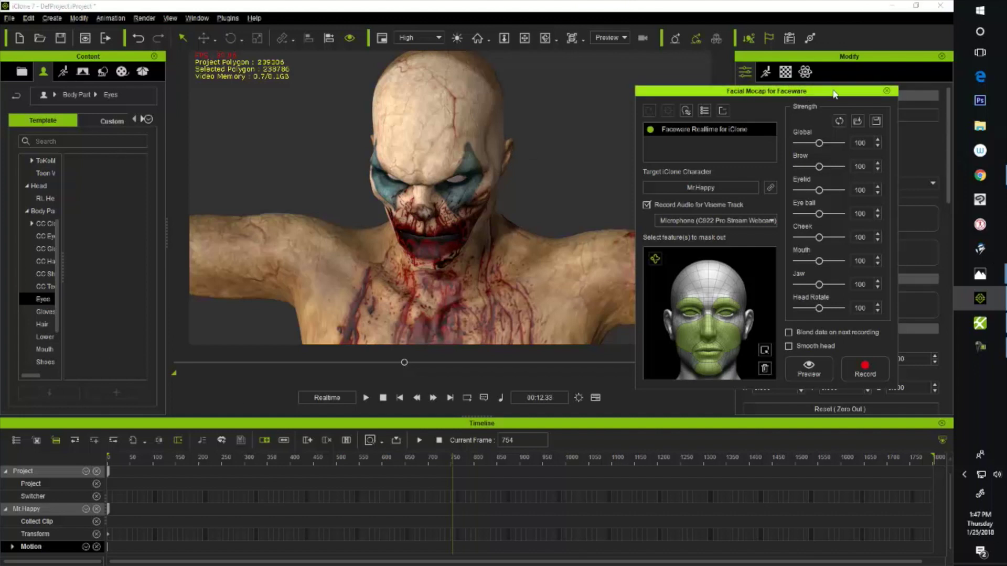
left_click_drag(835, 93, 84, 210)
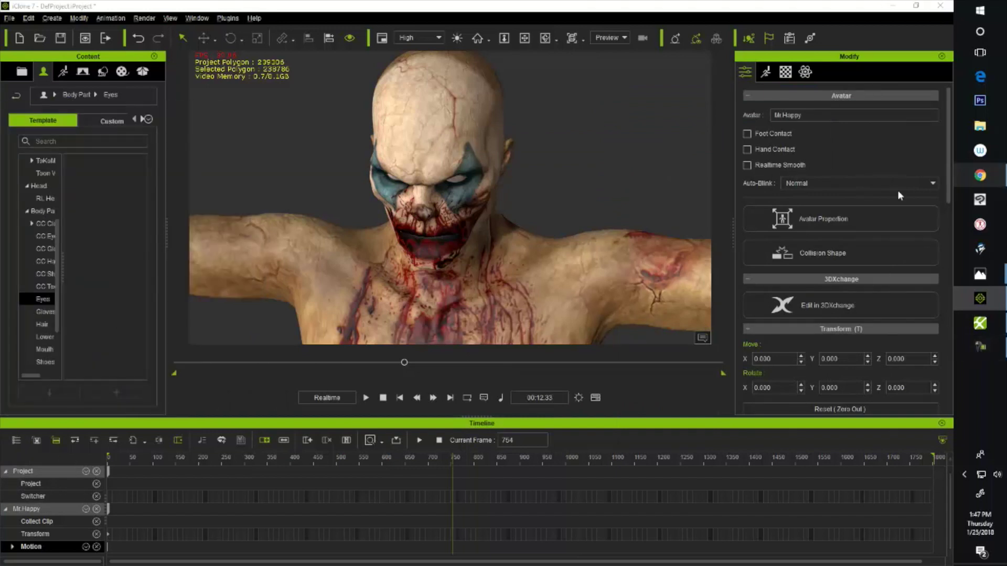
Apply MixMoves Stand > Hands on Hips as a Stand02 clip on Mr.Happy's Motion track, then close MixMoves
left_click(765, 72)
left_click(841, 262)
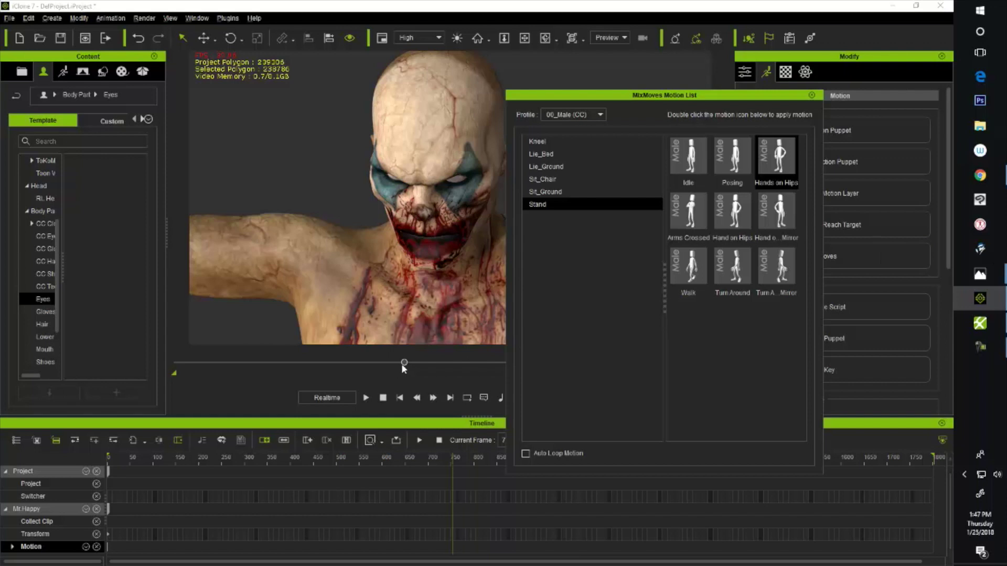
left_click_drag(403, 362, 105, 365)
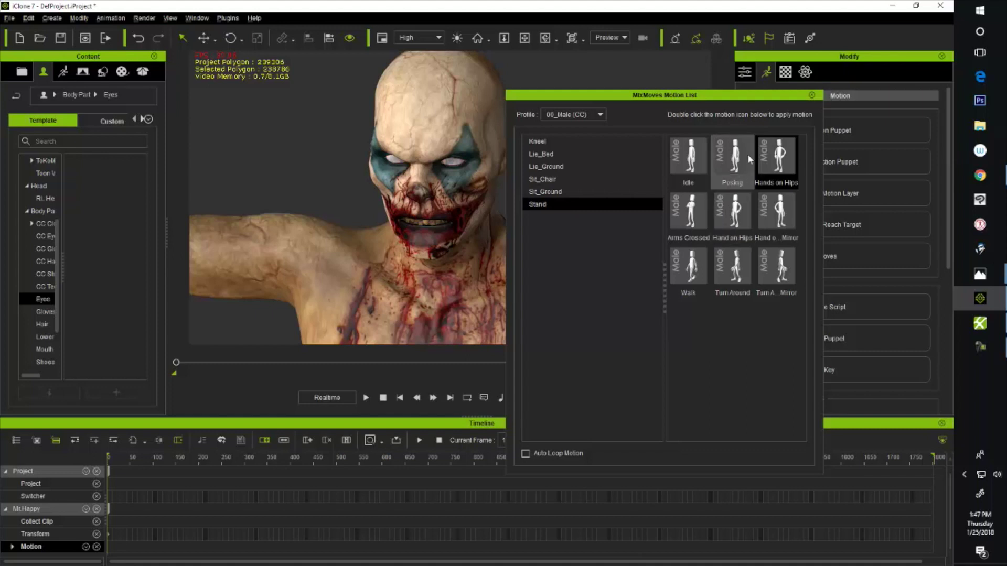
double_click(782, 157)
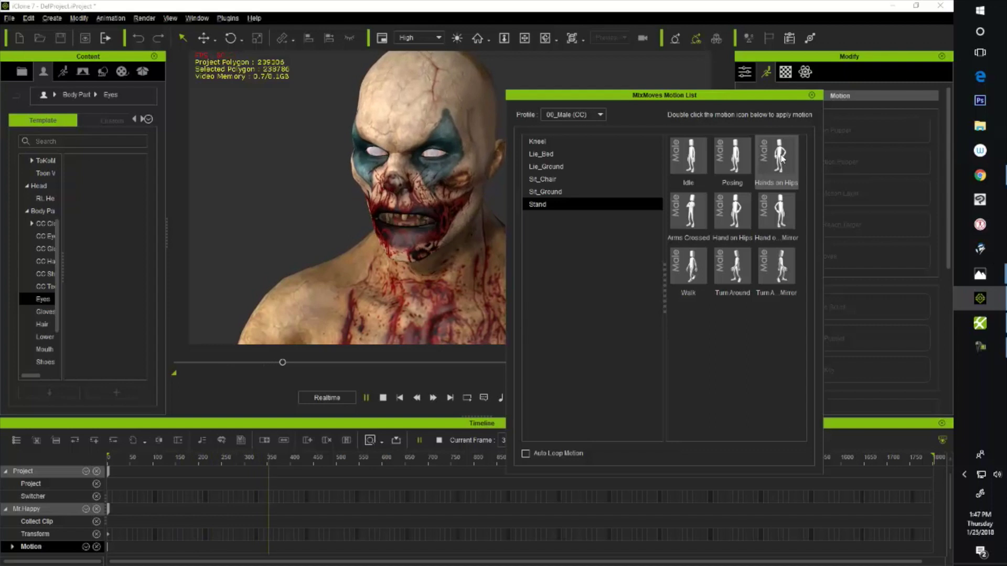
left_click(781, 158)
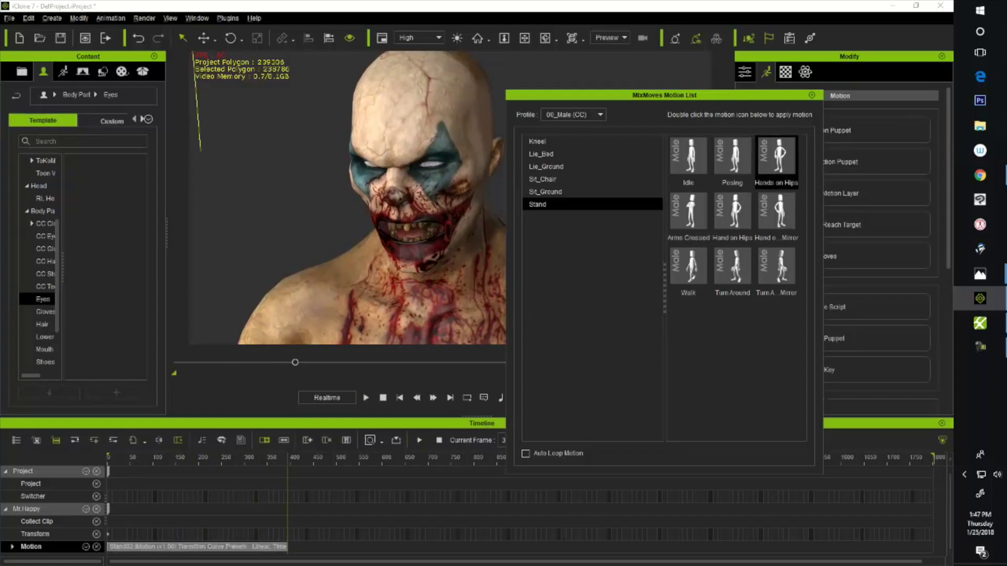
left_click_drag(760, 102, 705, 151)
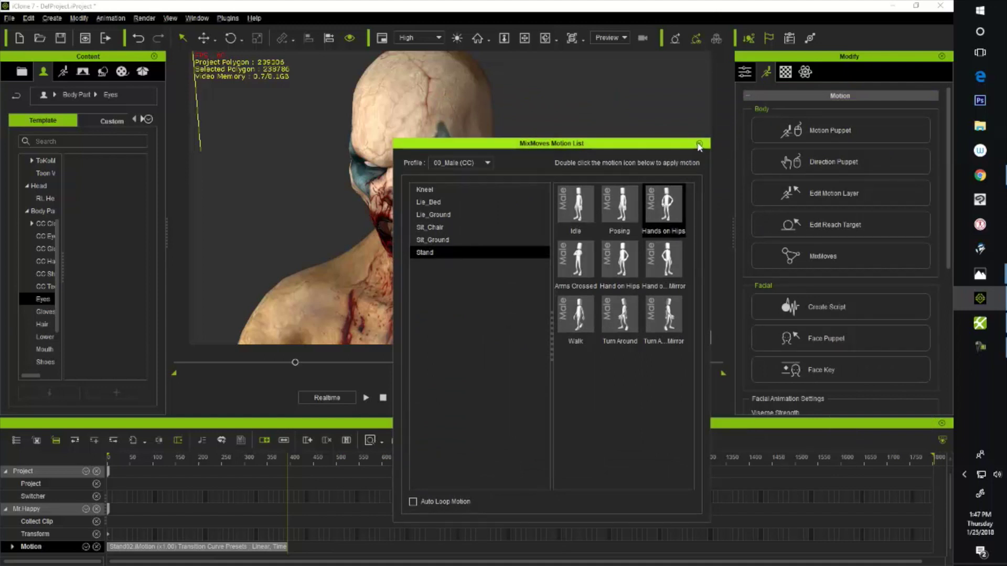
left_click(699, 144)
left_click(236, 549)
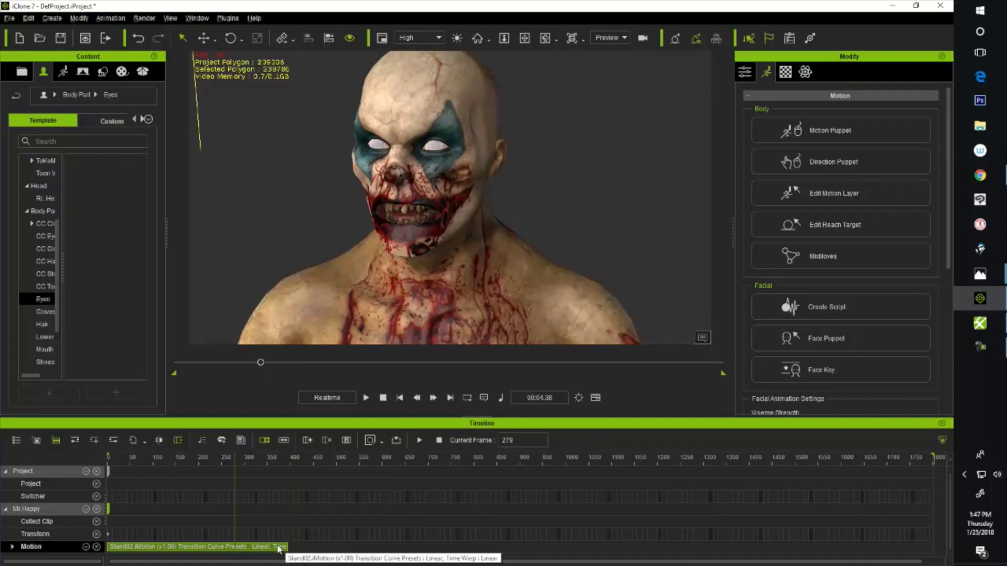
Place a copy of the Stand02 clip later on the Motion track, up against the first
left_click(382, 546)
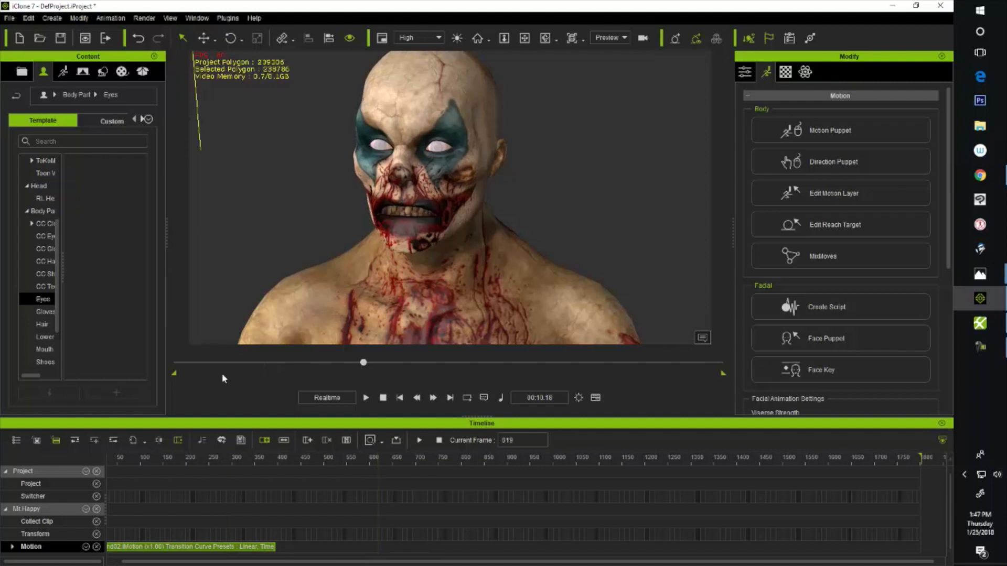
key("Home")
left_click(192, 548)
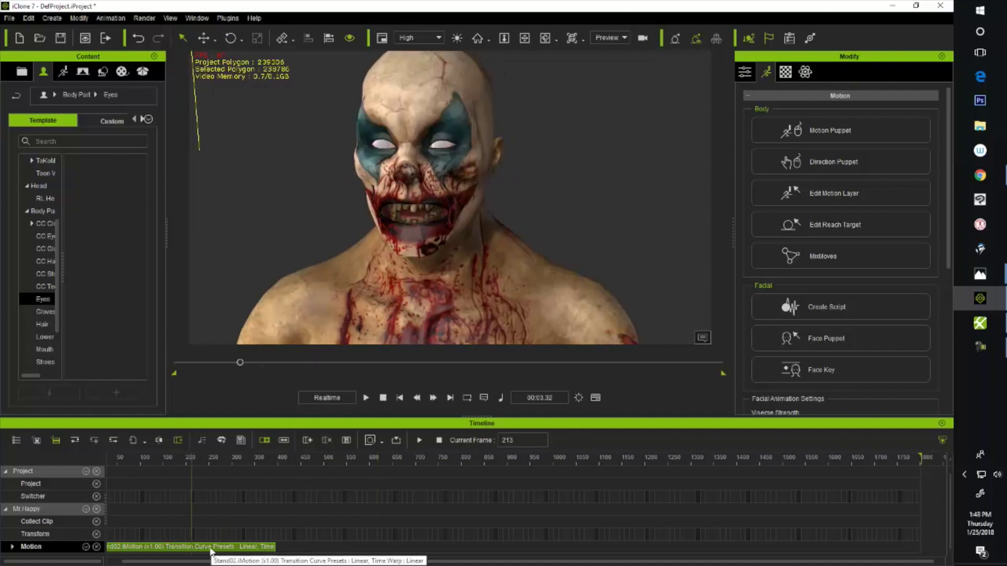
left_click_drag(211, 551, 428, 548)
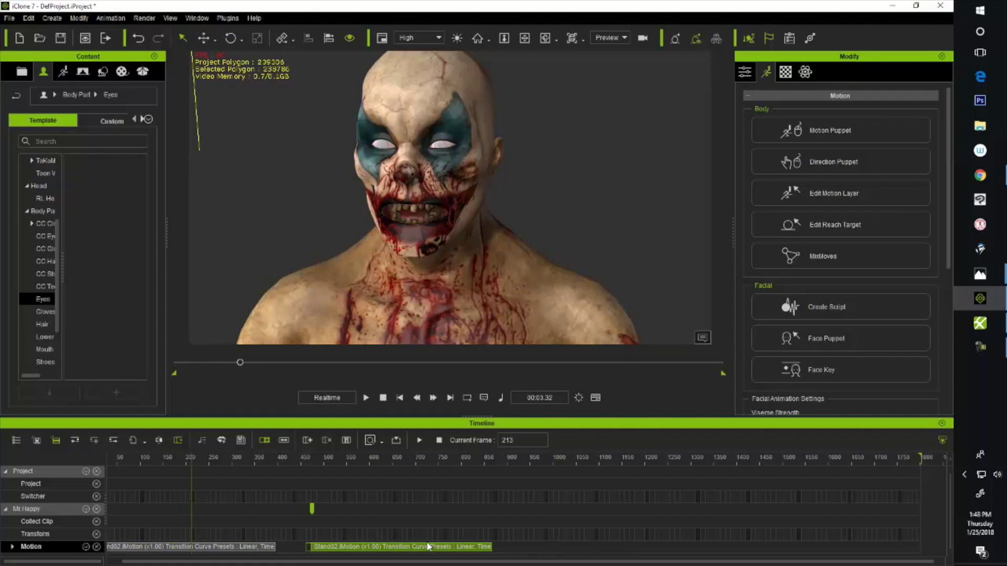
left_click(428, 547)
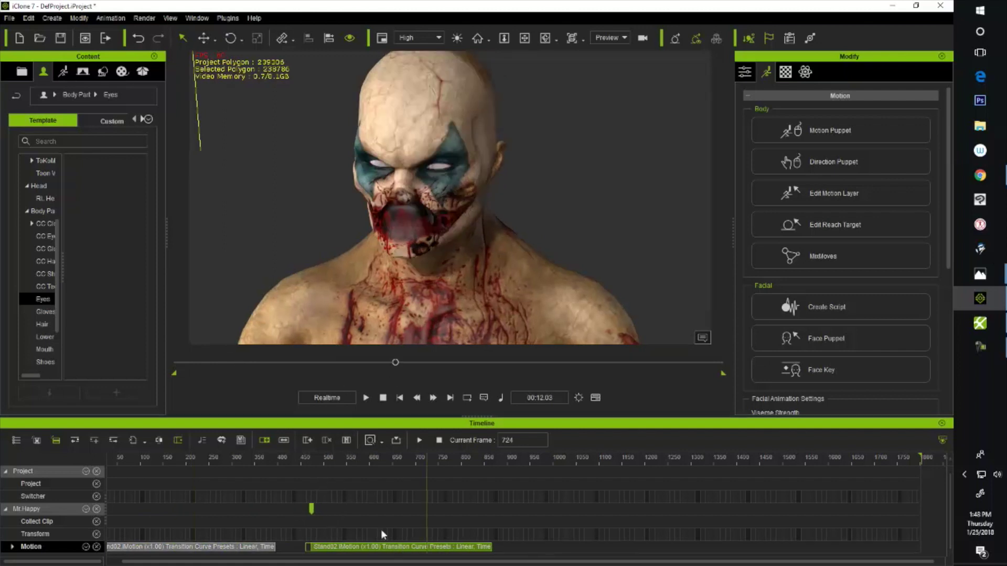
left_click_drag(331, 552, 296, 555)
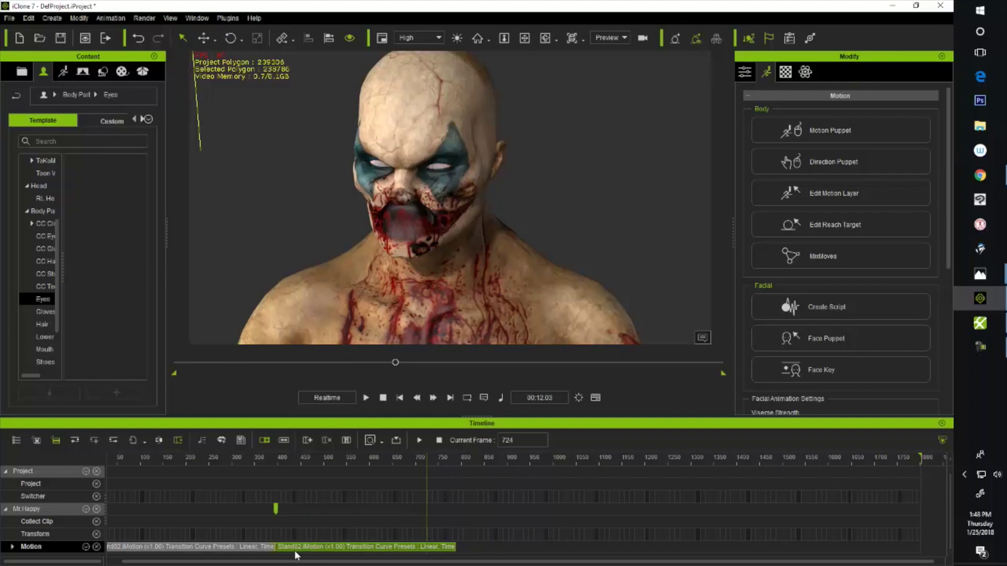
Shift the second Stand02 clip slightly later and drag its left edge to add a transition
left_click(294, 549)
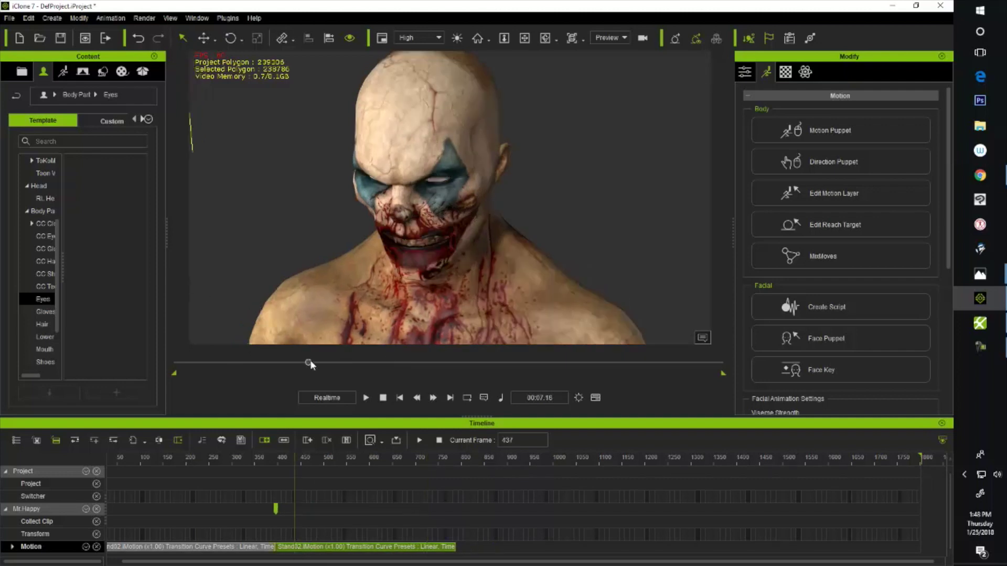
left_click_drag(310, 363, 269, 367)
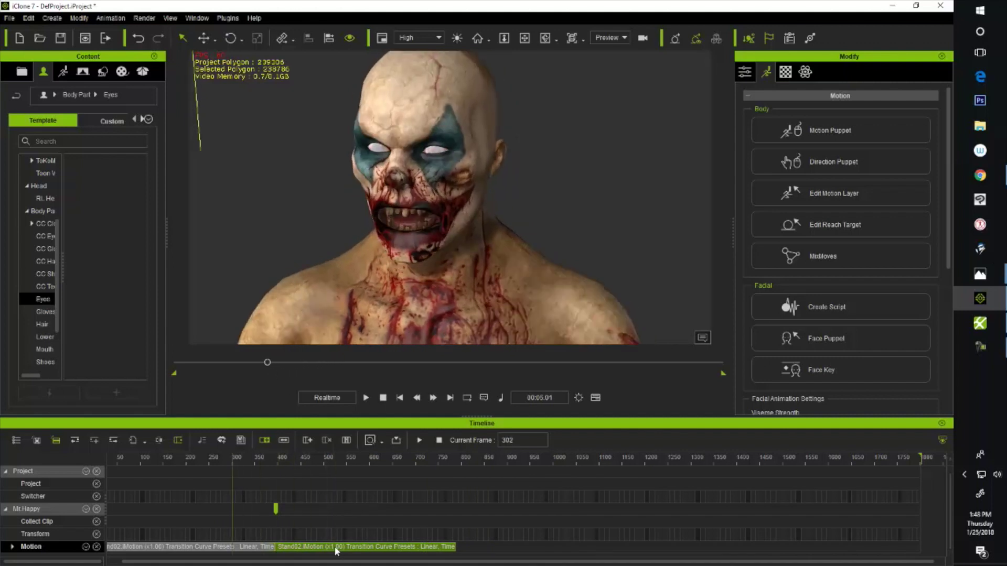
left_click_drag(336, 551, 360, 550)
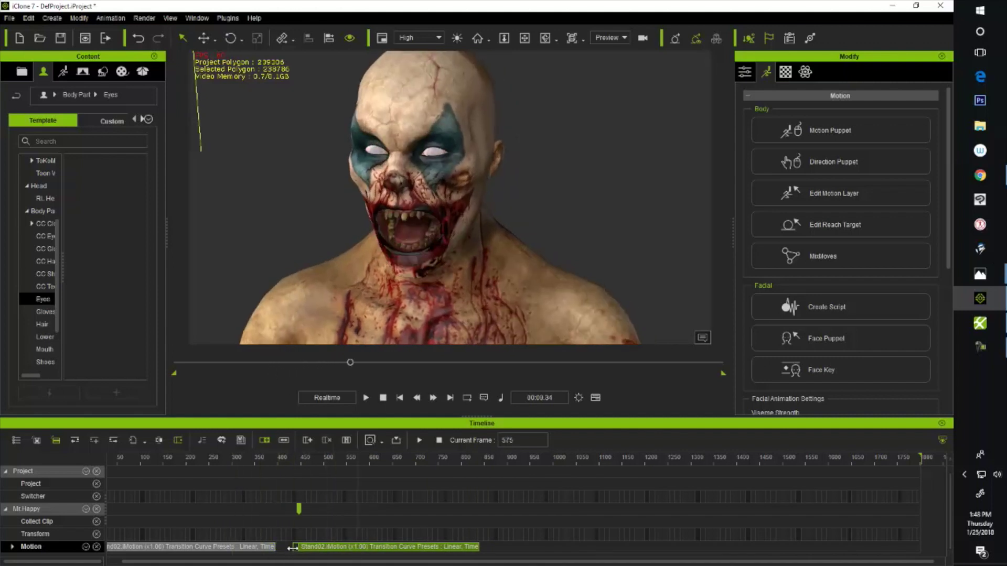
left_click_drag(293, 548, 266, 549)
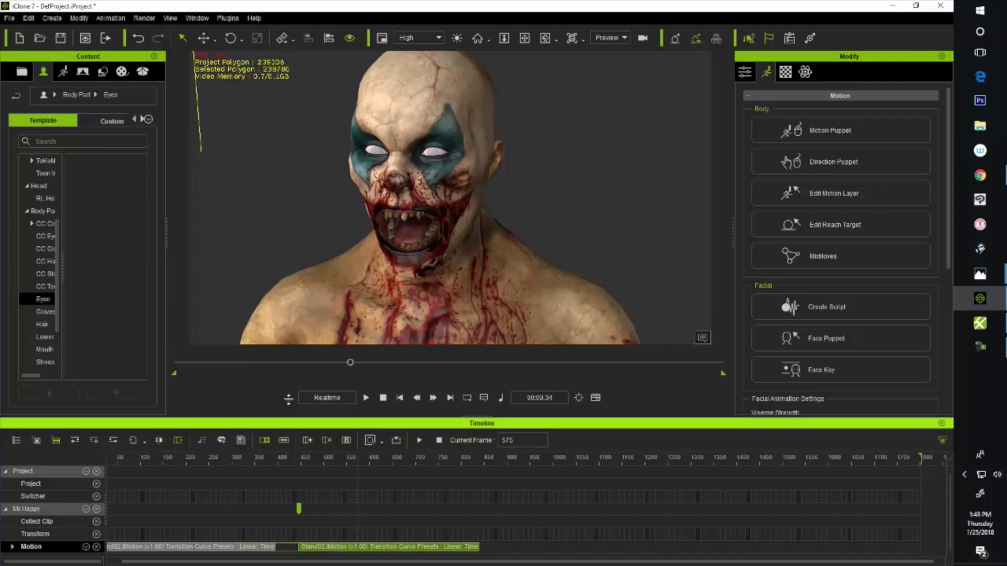
left_click_drag(341, 366, 396, 368)
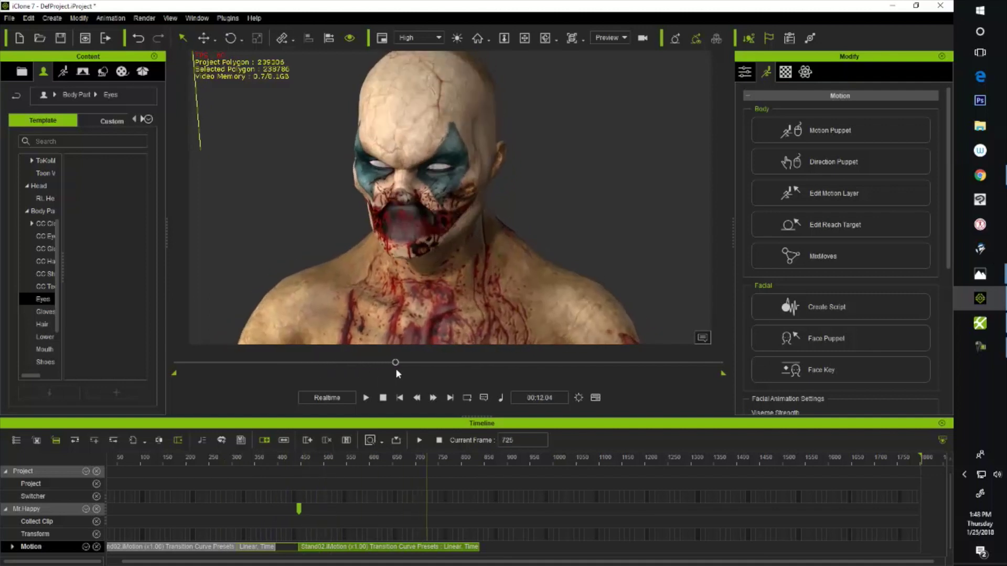
left_click(450, 548)
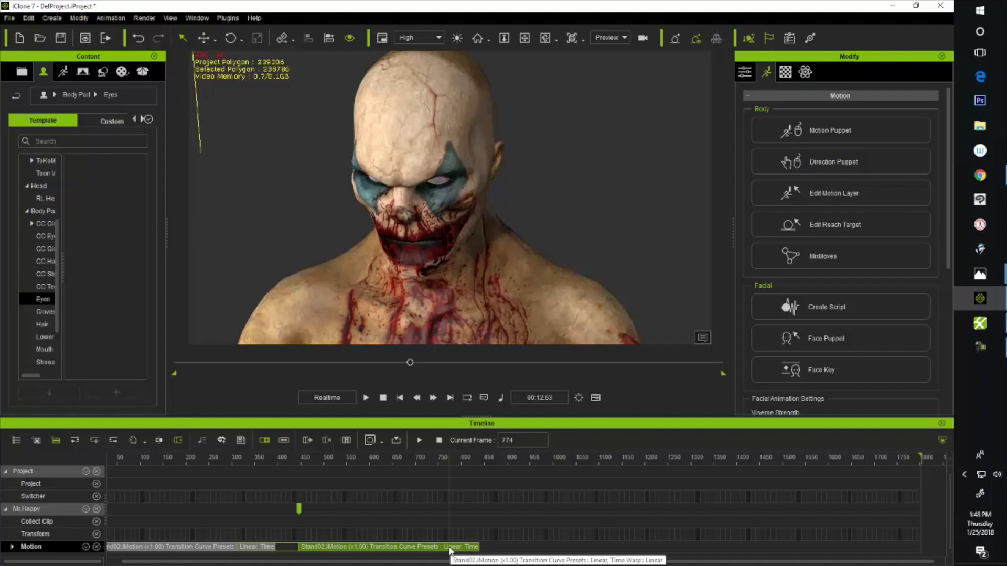
Extend the Motion track to four Stand02 clips reaching the timeline end, then scrub back to the start
mouse_move(456, 548)
left_mouse_down()
mouse_move(698, 548)
mouse_move(688, 549)
mouse_move(927, 525)
mouse_move(911, 524)
left_mouse_up()
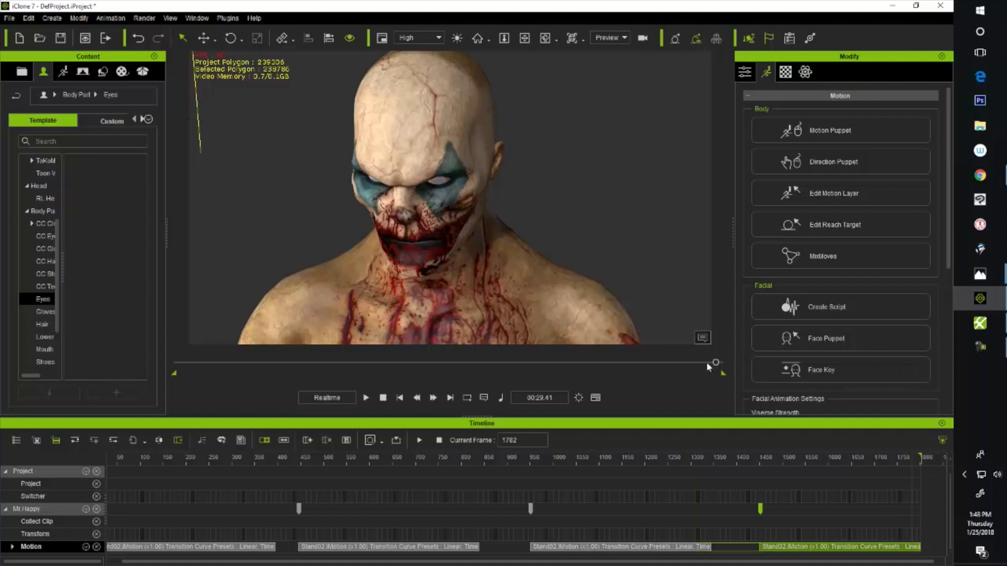
left_click_drag(714, 362, 116, 386)
key("space")
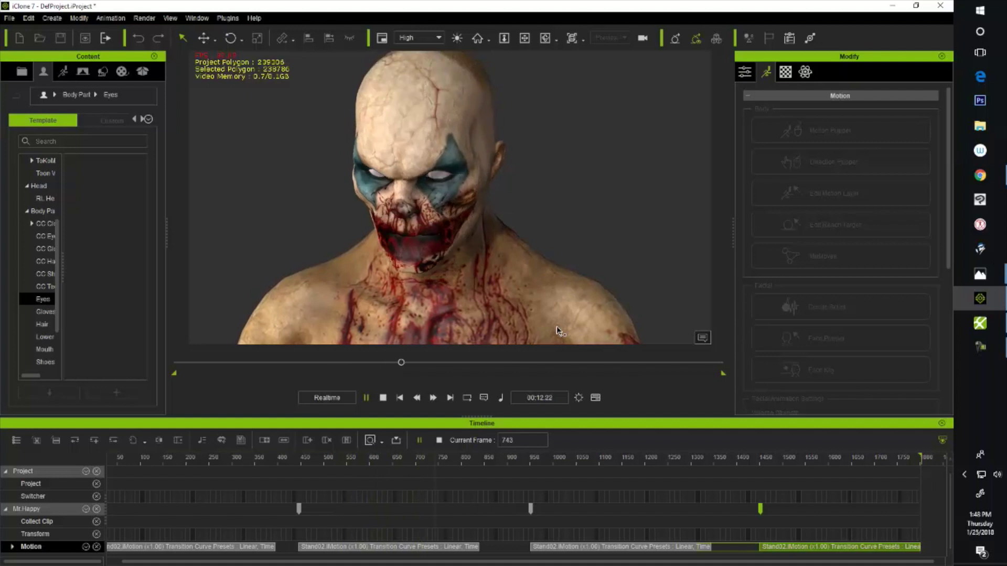
key("space")
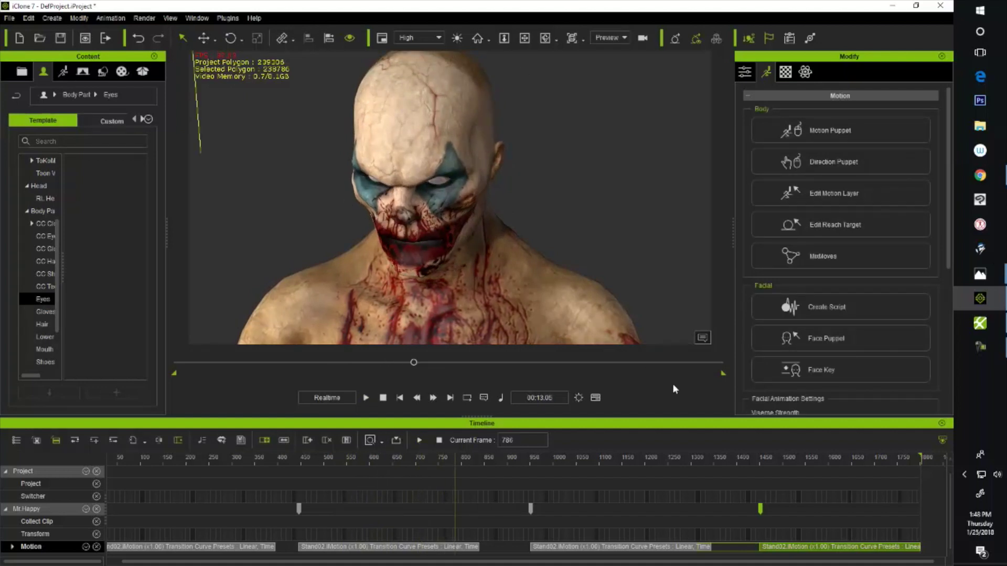
left_click_drag(414, 362, 392, 374)
left_click_drag(385, 374, 358, 370)
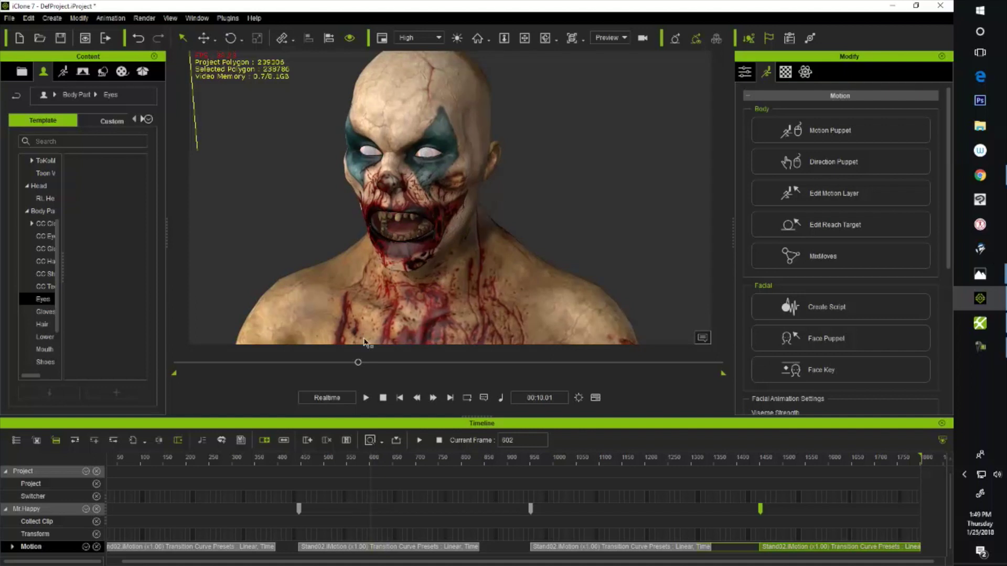
left_click_drag(356, 363, 310, 372)
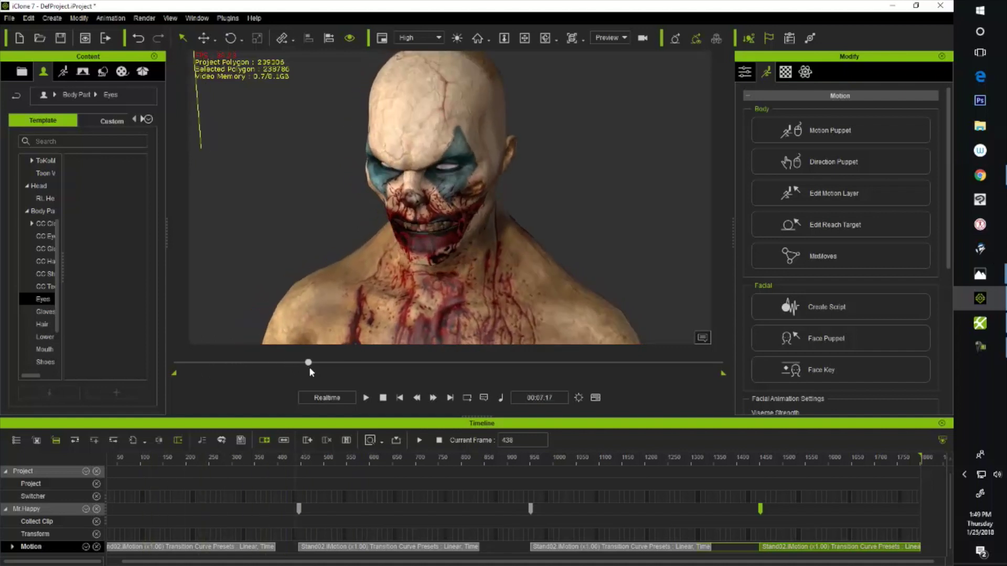
left_click_drag(309, 368, 366, 373)
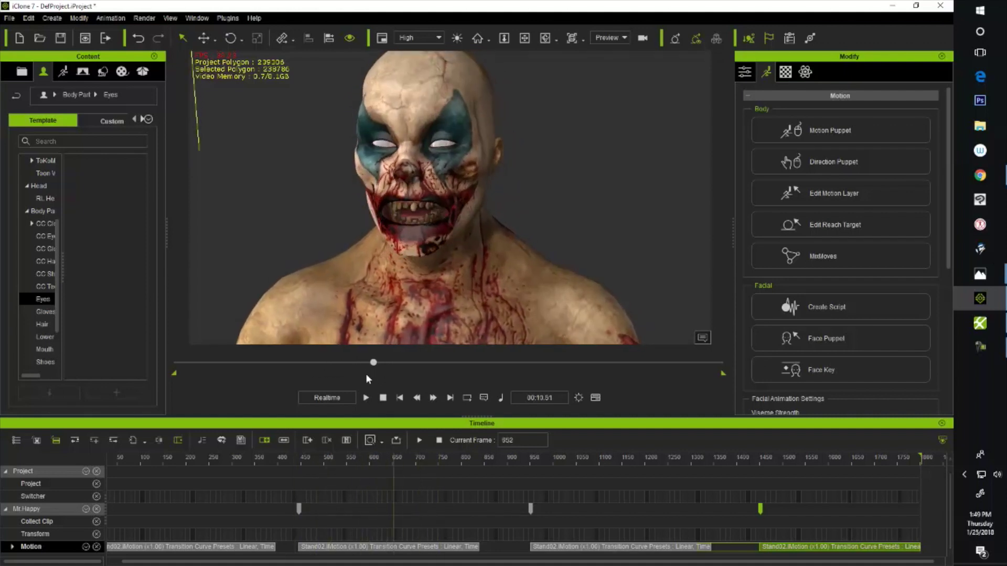